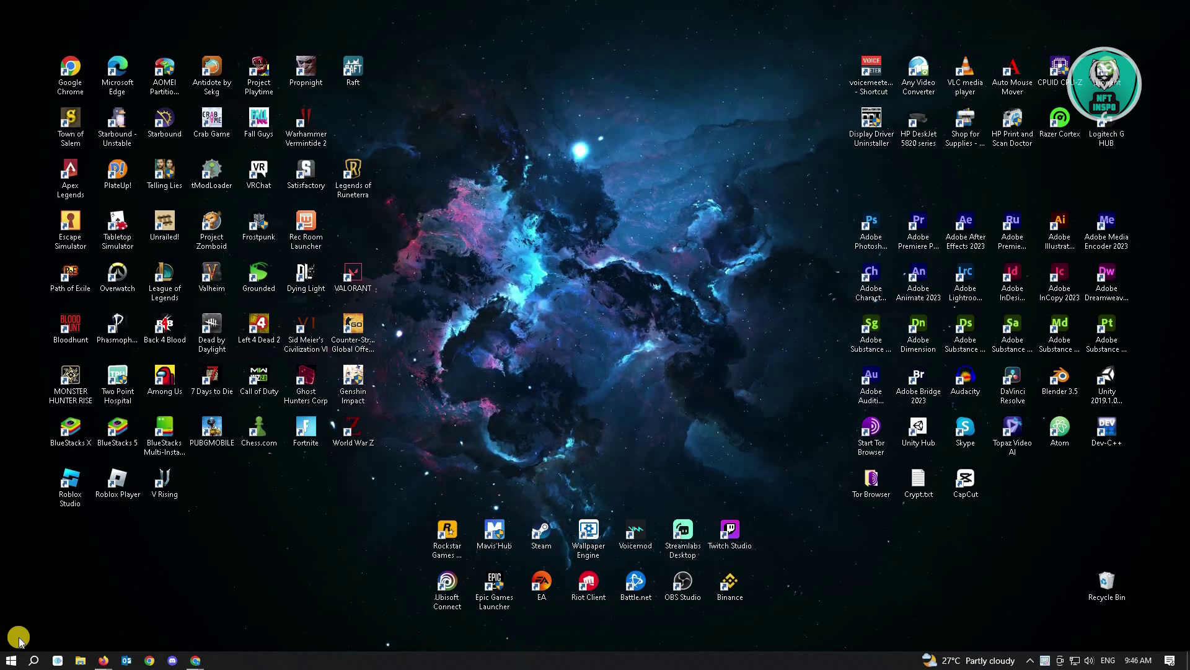
Step: Open Task Manager and move its window to review the running processes
{"action": "key", "text": "ctrl+shift+Escape"}
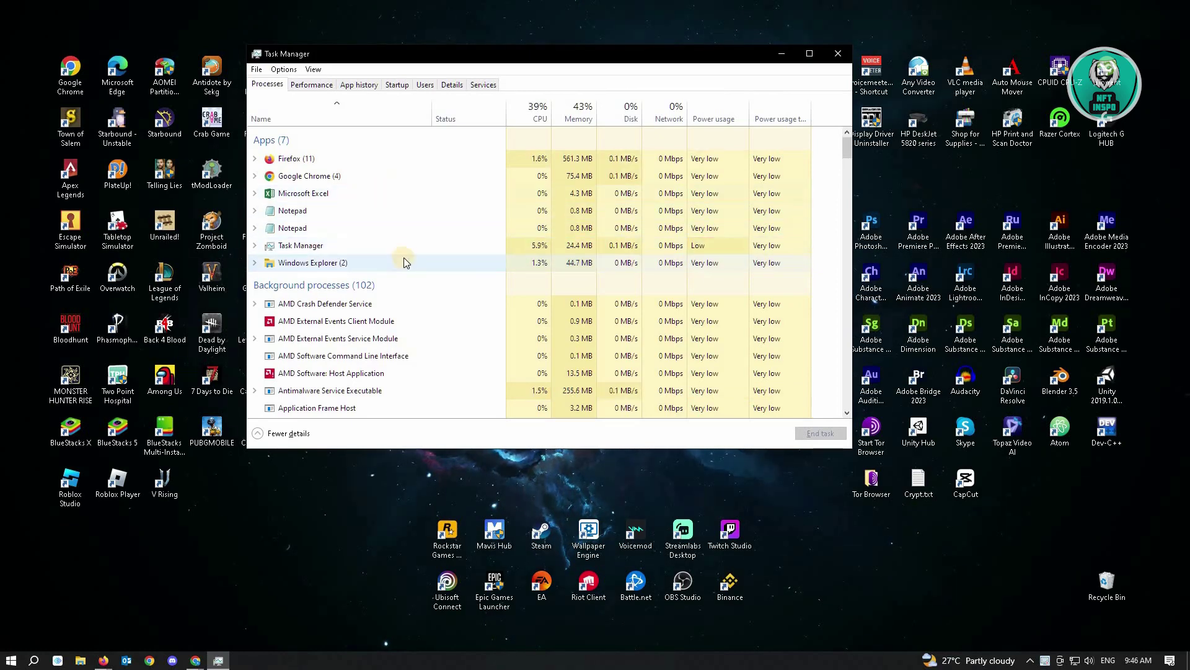
{"action": "left_click_drag", "start_coordinate": [549, 55], "coordinate": [588, 73]}
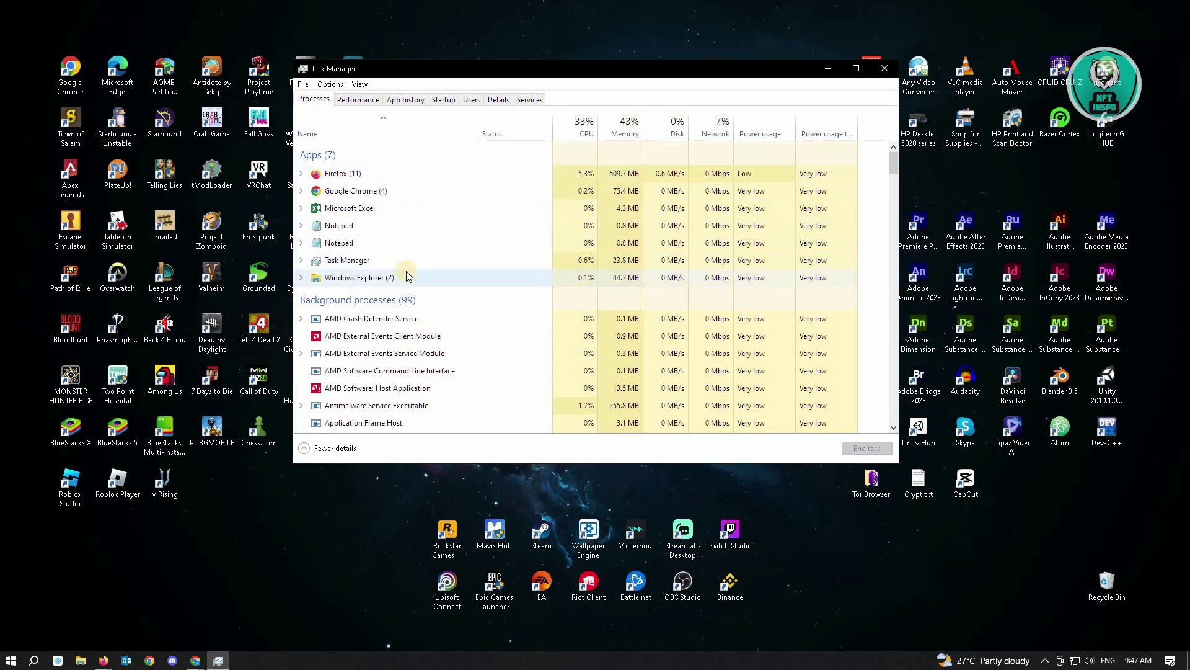
Step: Close Task Manager and launch the Services console from a Start search for 'service'
{"action": "left_click", "coordinate": [885, 69]}
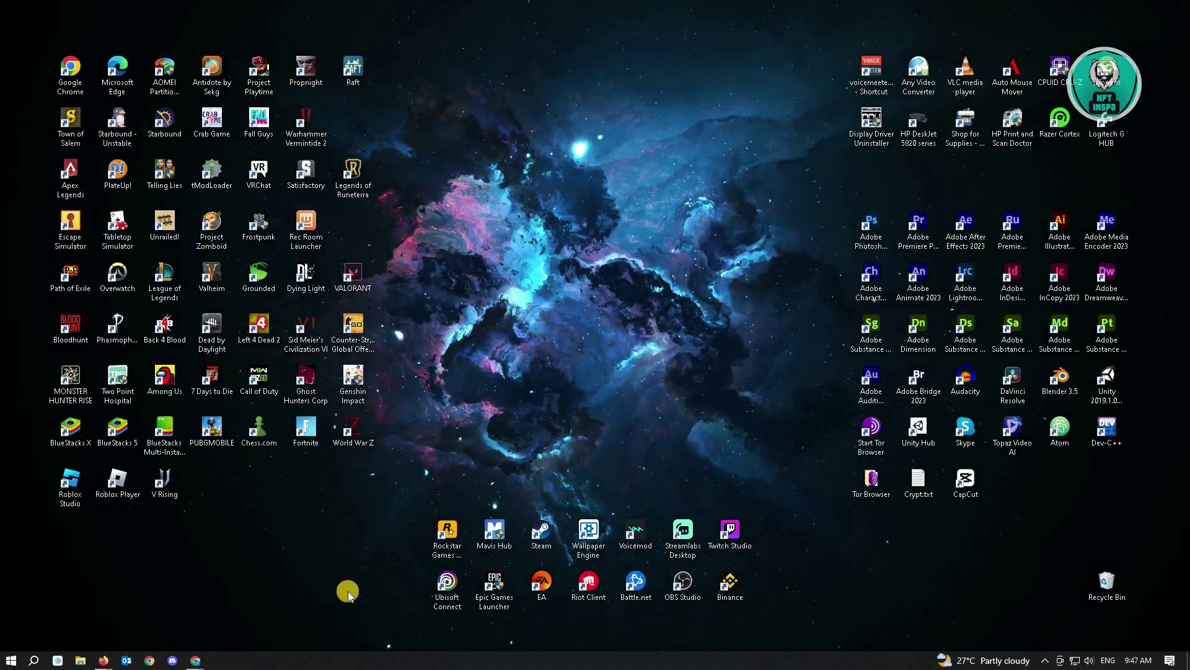
{"action": "left_click", "coordinate": [18, 661]}
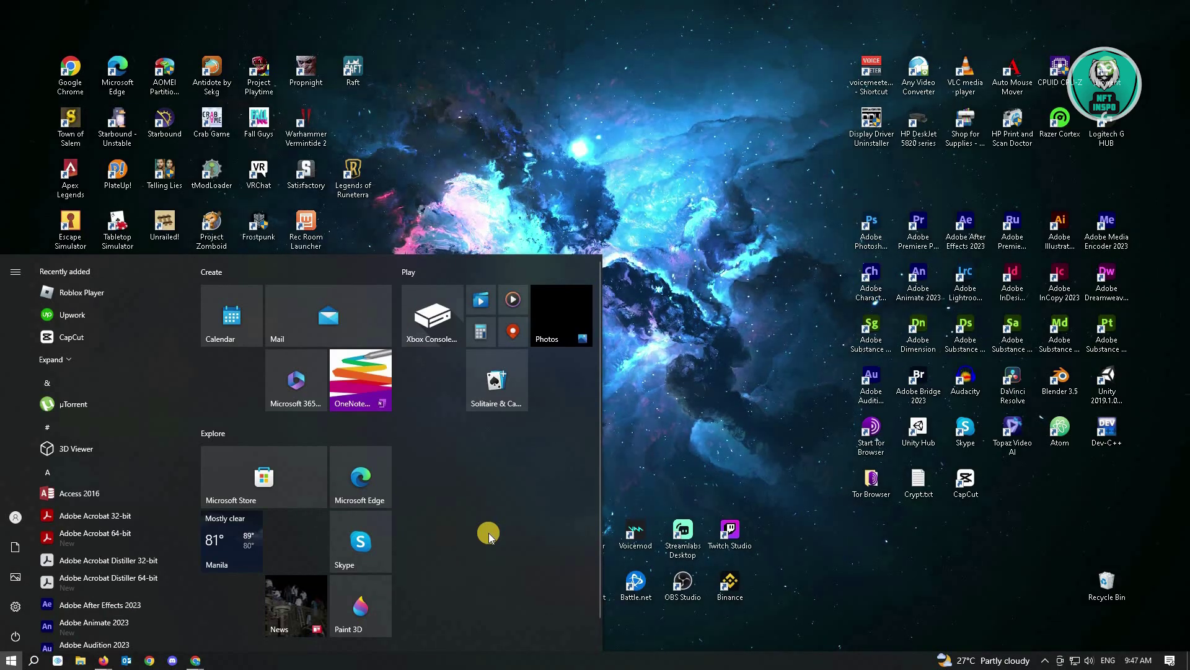
{"action": "type", "text": "service"}
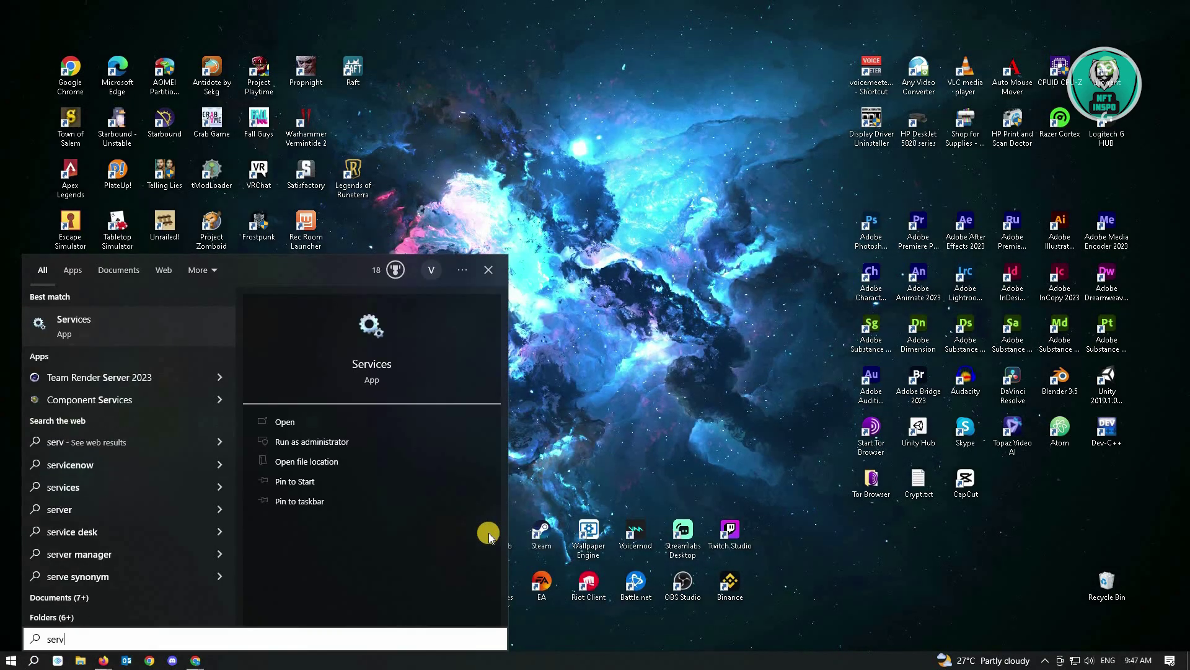
{"action": "left_click", "coordinate": [125, 324]}
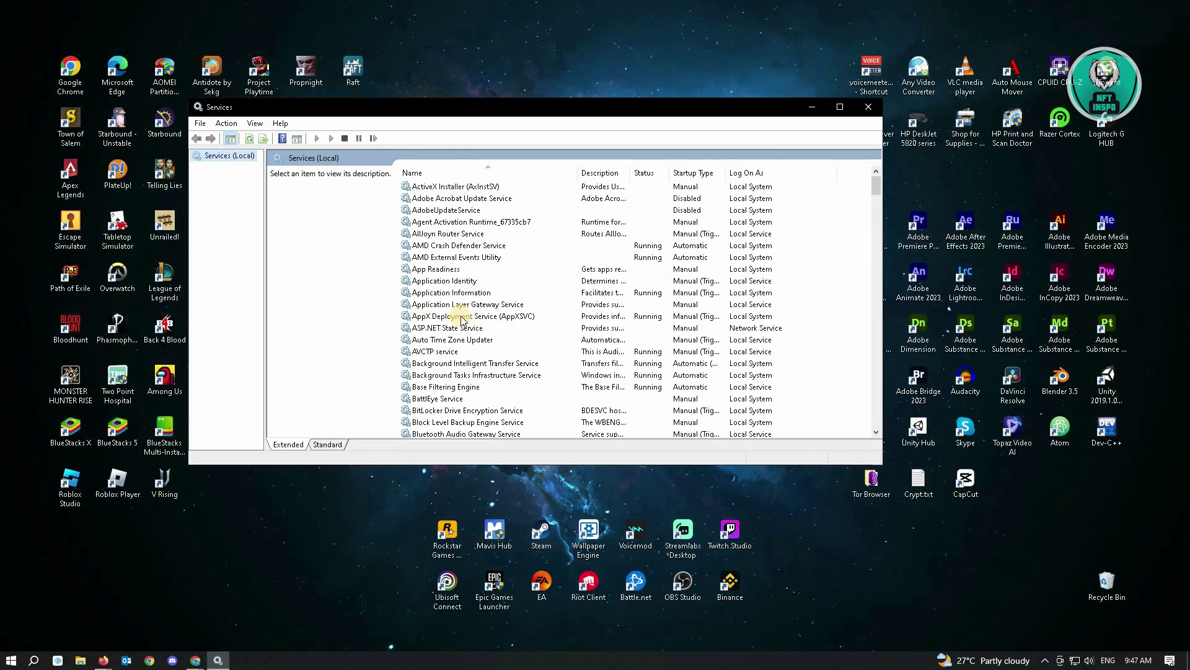
Step: Change the vgc service's startup type from Manual to Automatic and apply it
{"action": "scroll", "coordinate": [599, 302], "scroll_direction": "down", "scroll_amount": 6}
{"action": "scroll", "coordinate": [599, 302], "scroll_direction": "down", "scroll_amount": 2}
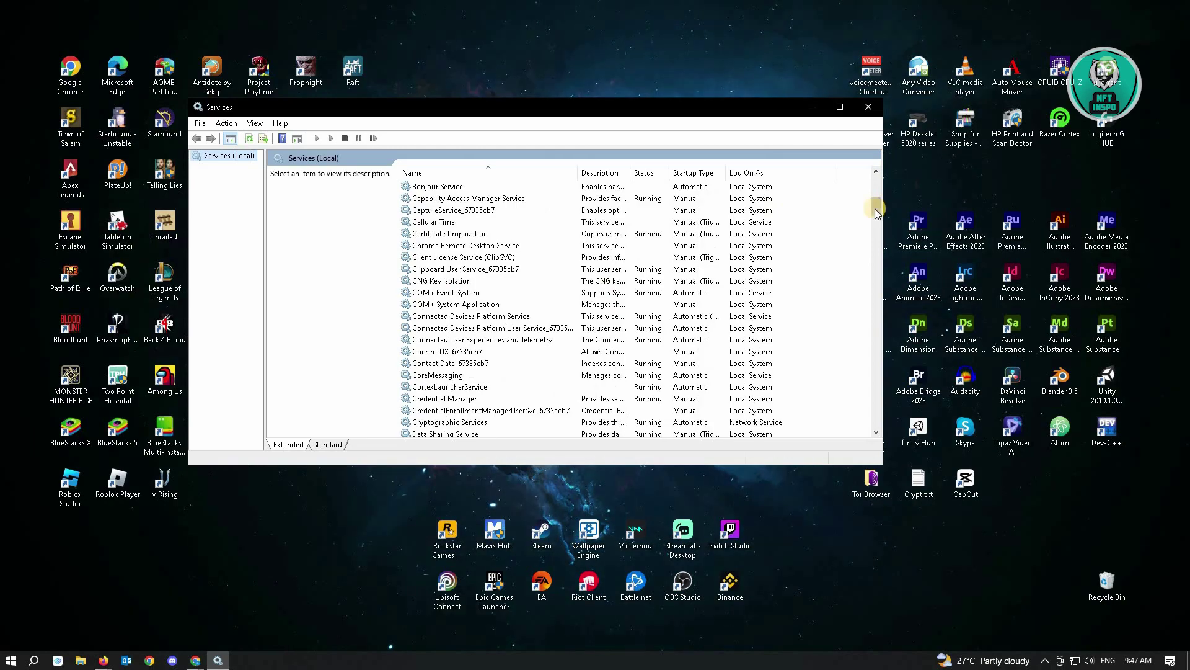
{"action": "left_click_drag", "start_coordinate": [875, 209], "coordinate": [888, 383]}
{"action": "left_click", "coordinate": [420, 210]}
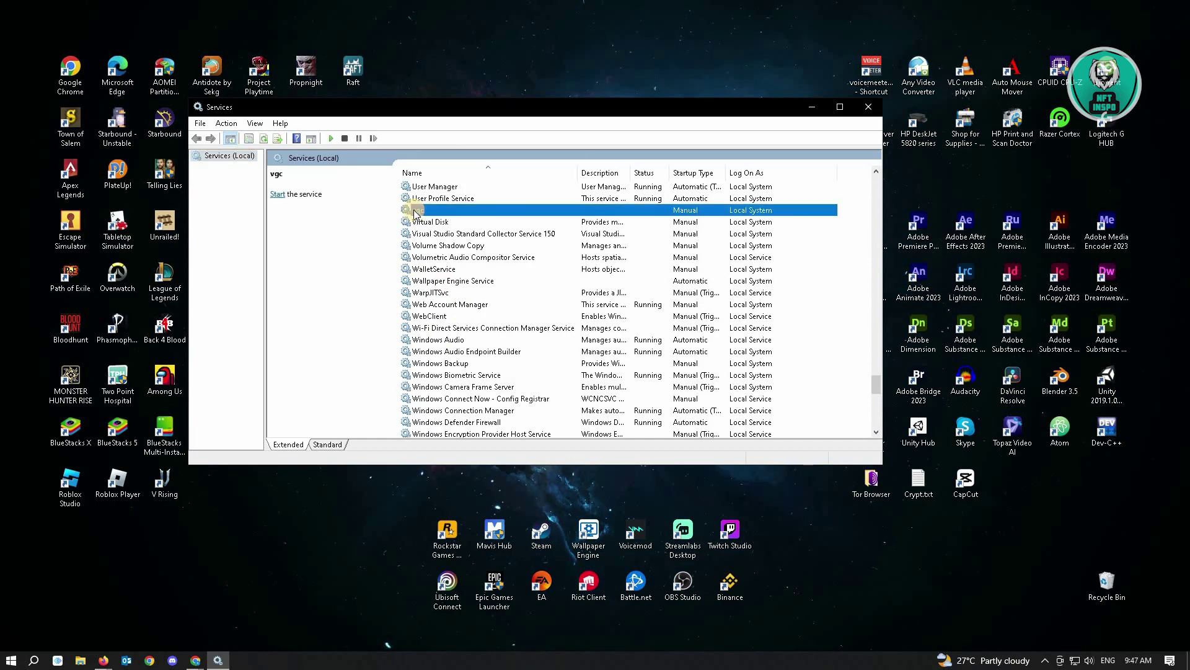
{"action": "right_click", "coordinate": [422, 210]}
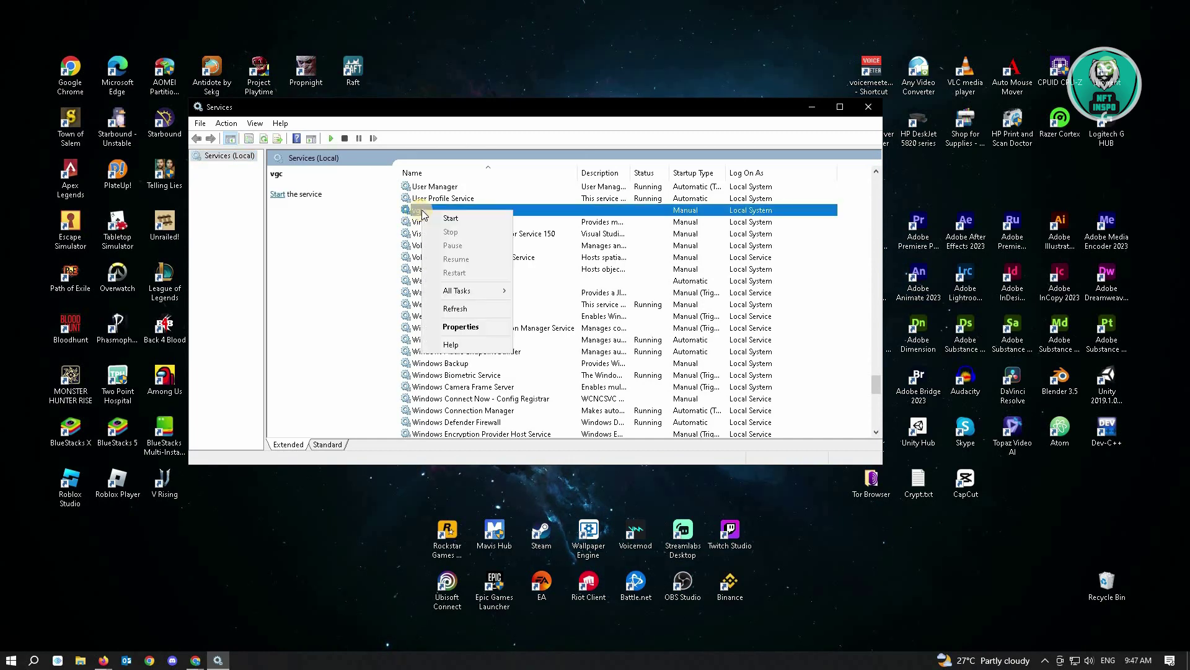
{"action": "left_click", "coordinate": [499, 327]}
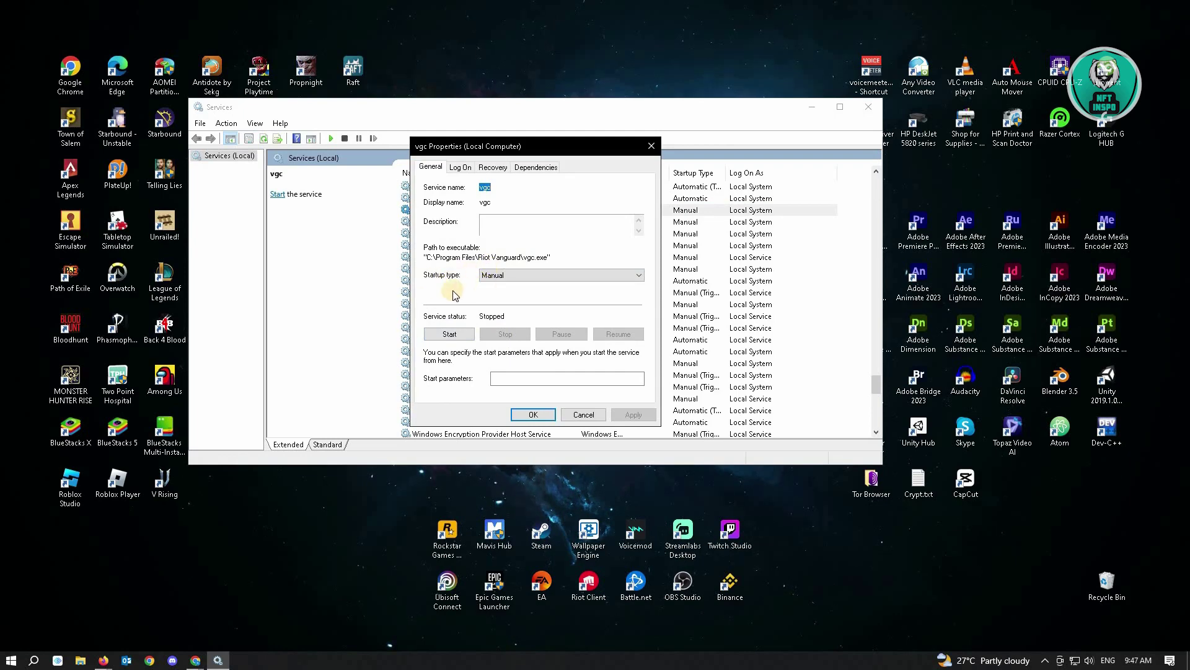
{"action": "left_click", "coordinate": [519, 277]}
{"action": "left_click", "coordinate": [519, 296]}
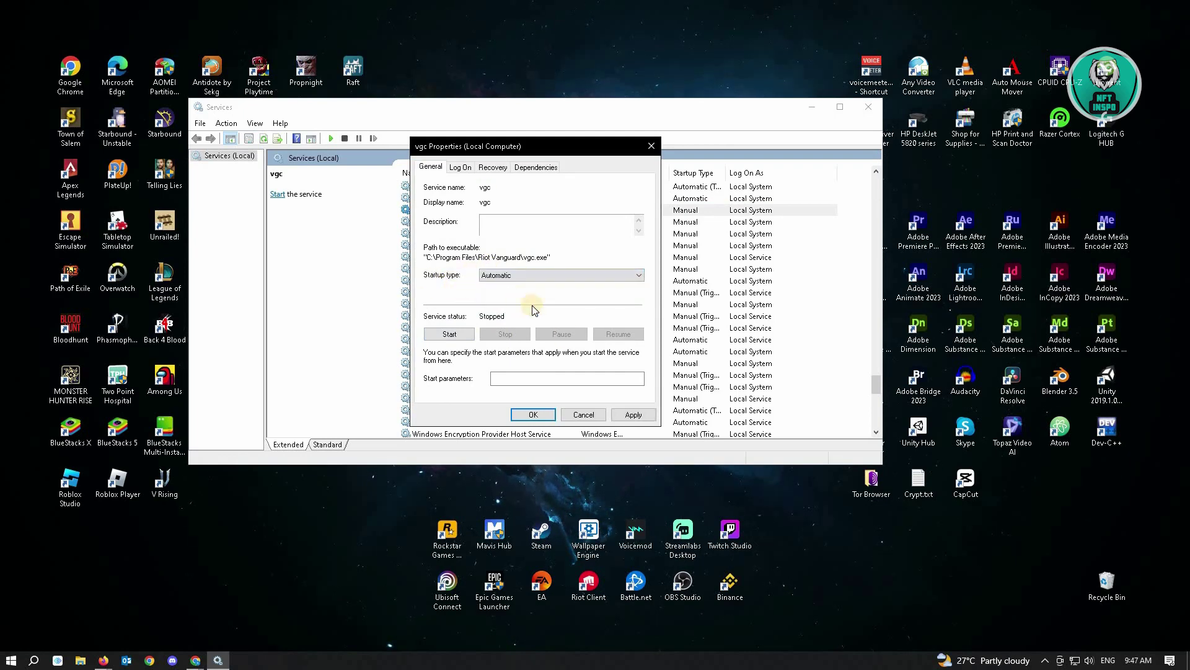
{"action": "left_click", "coordinate": [635, 414]}
{"action": "left_click", "coordinate": [534, 414]}
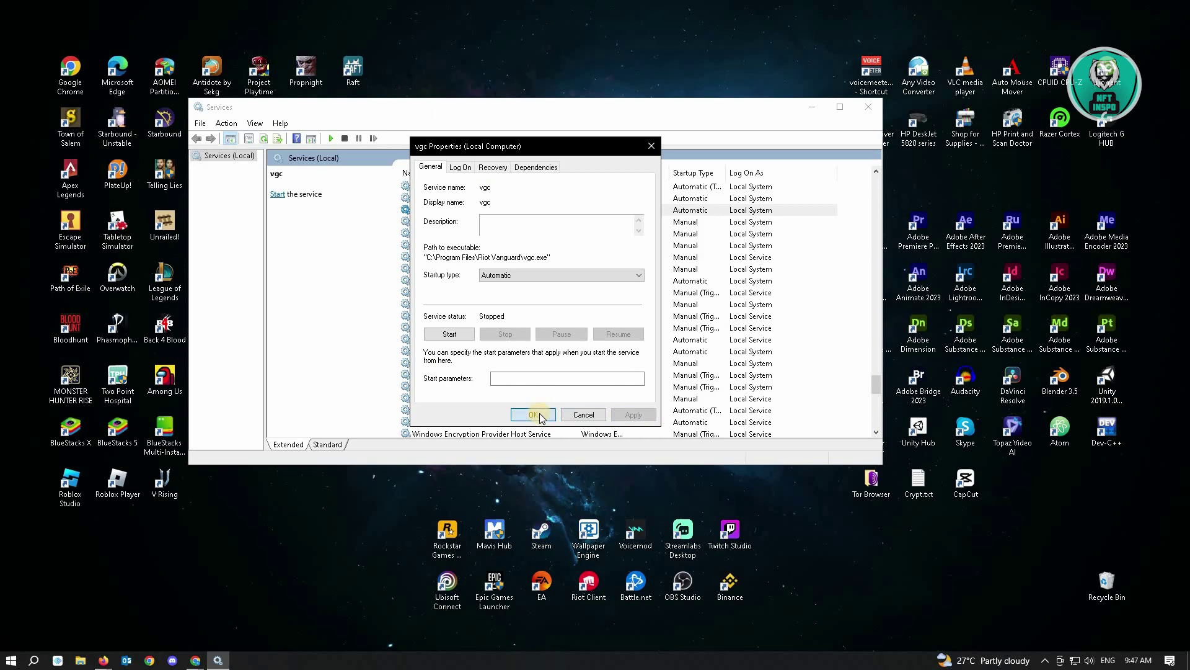
Step: Close Services and run Command Prompt as administrator from a Start search for 'command'
{"action": "left_click", "coordinate": [866, 111]}
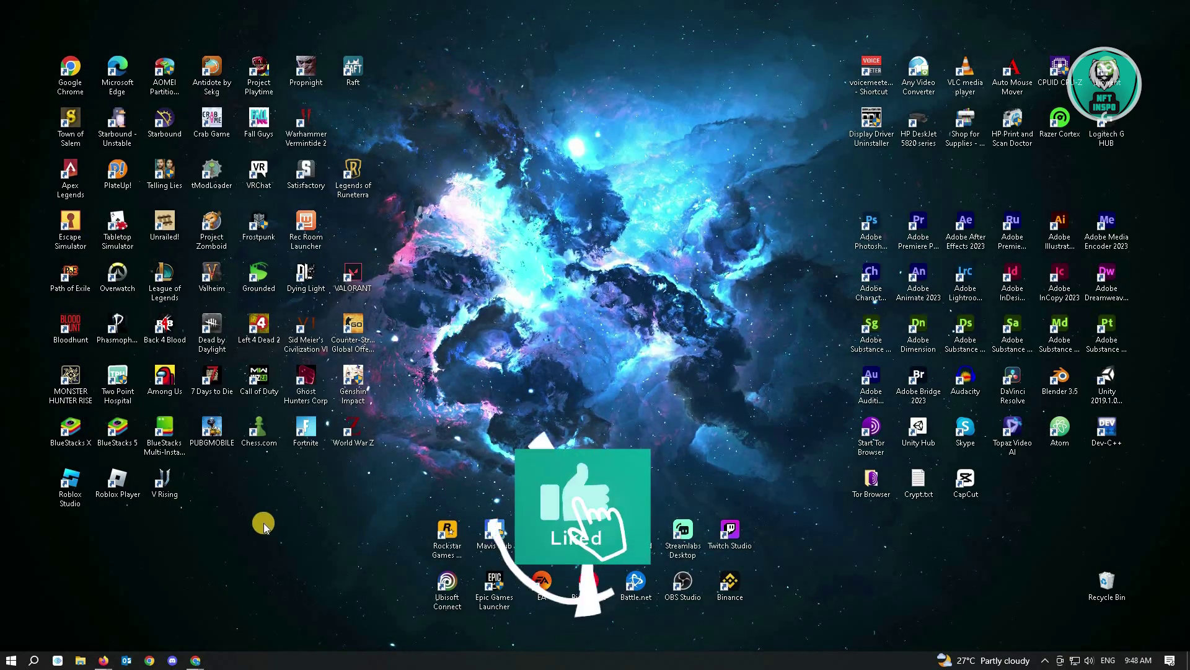
{"action": "left_click", "coordinate": [13, 659]}
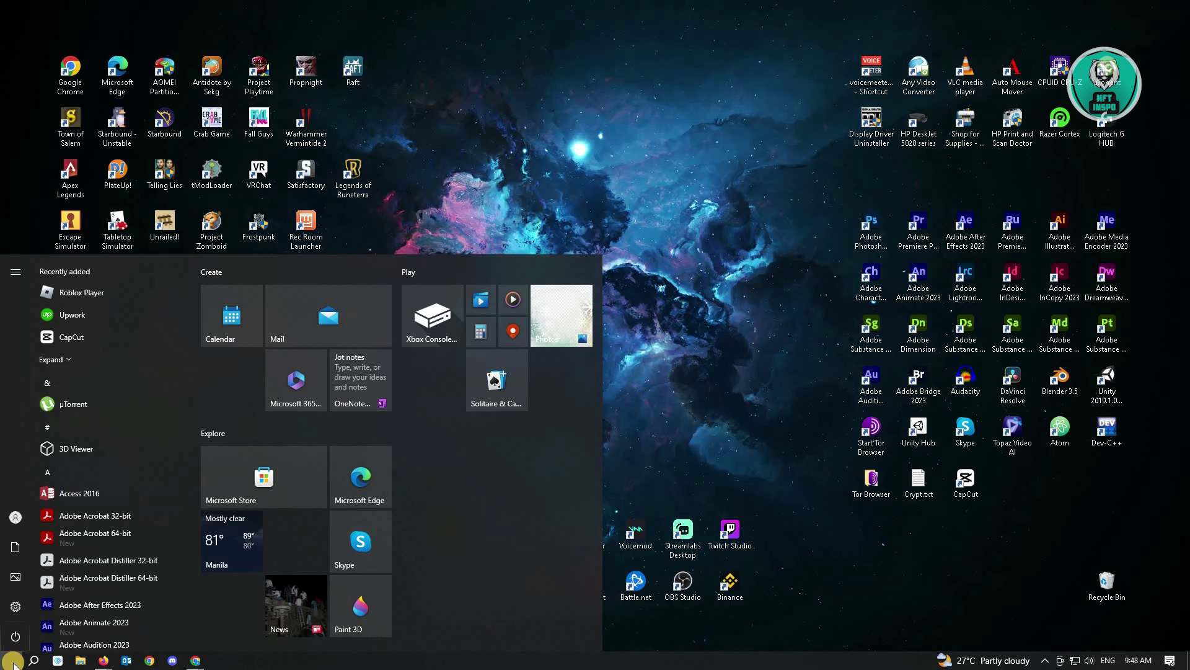
{"action": "type", "text": "command"}
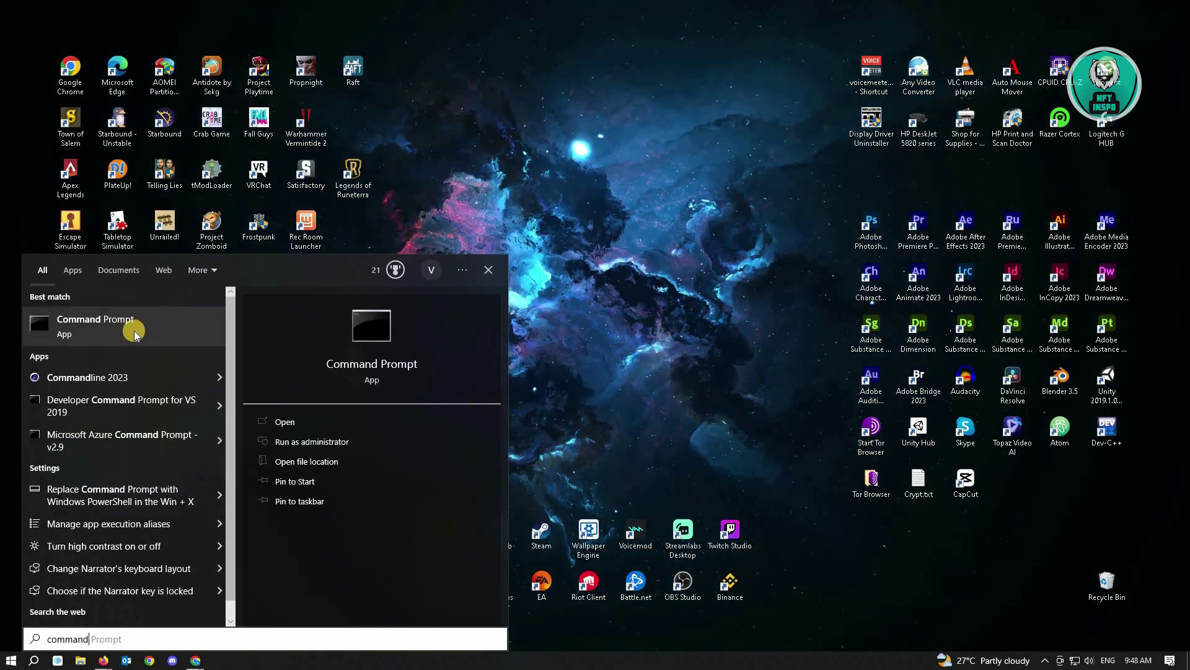
{"action": "right_click", "coordinate": [115, 327]}
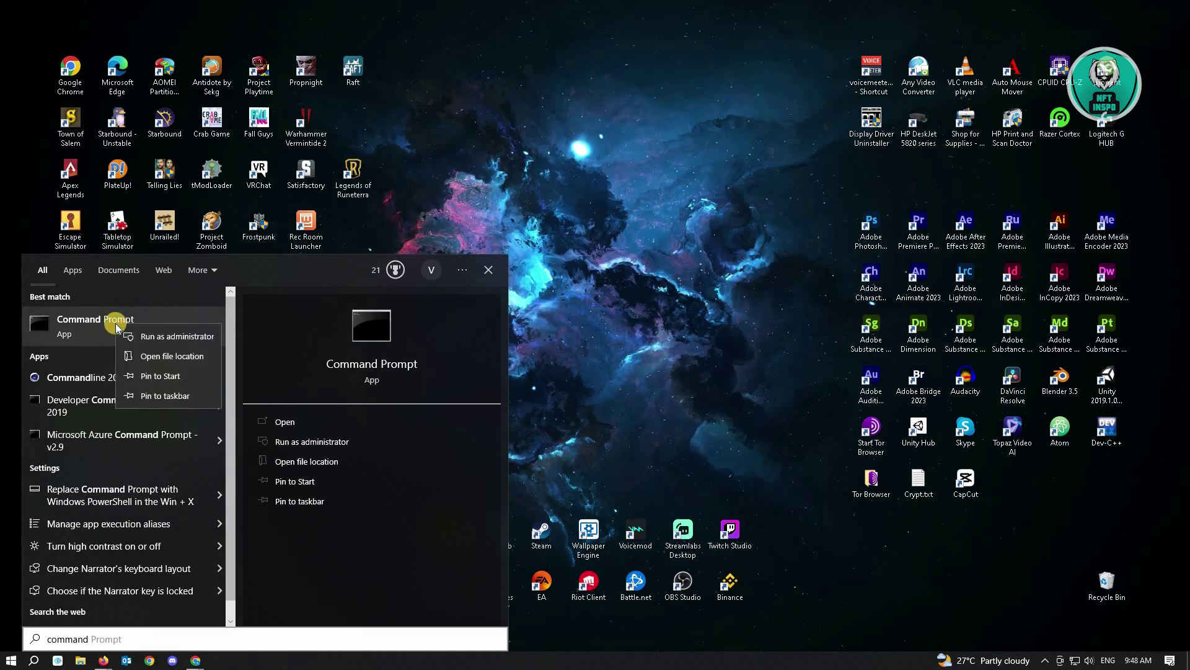
{"action": "left_click", "coordinate": [171, 338]}
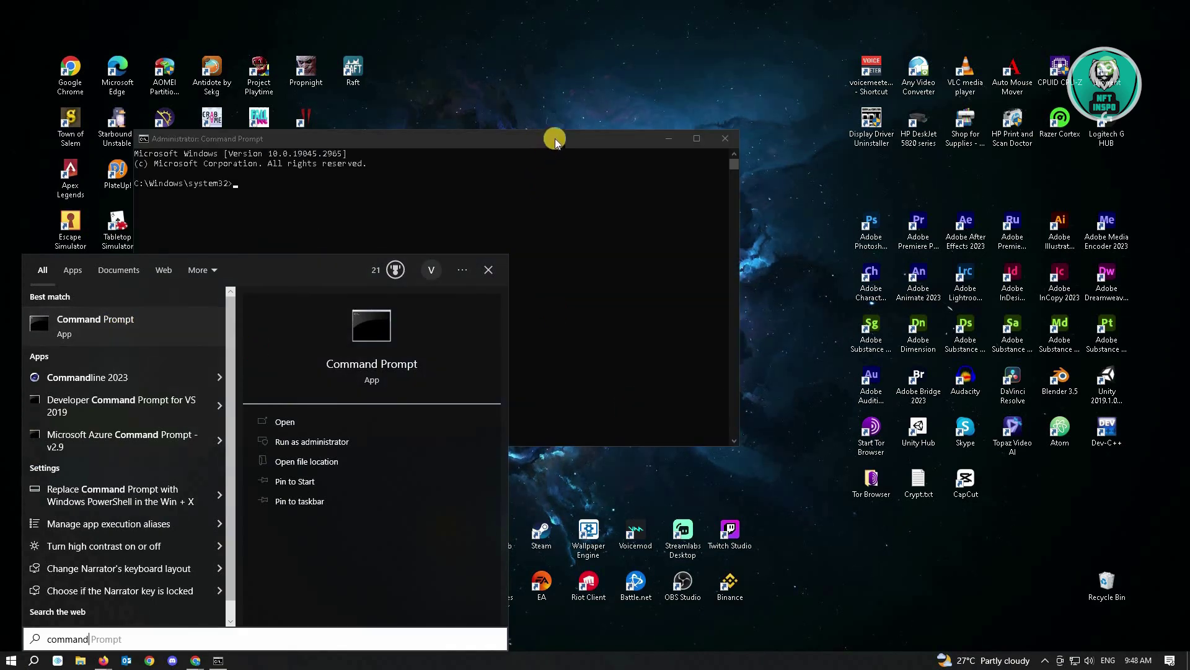
Step: Flush the DNS cache with ipconfig /flushdns, then enter netsh winsock reset
{"action": "left_click_drag", "start_coordinate": [576, 135], "coordinate": [613, 167]}
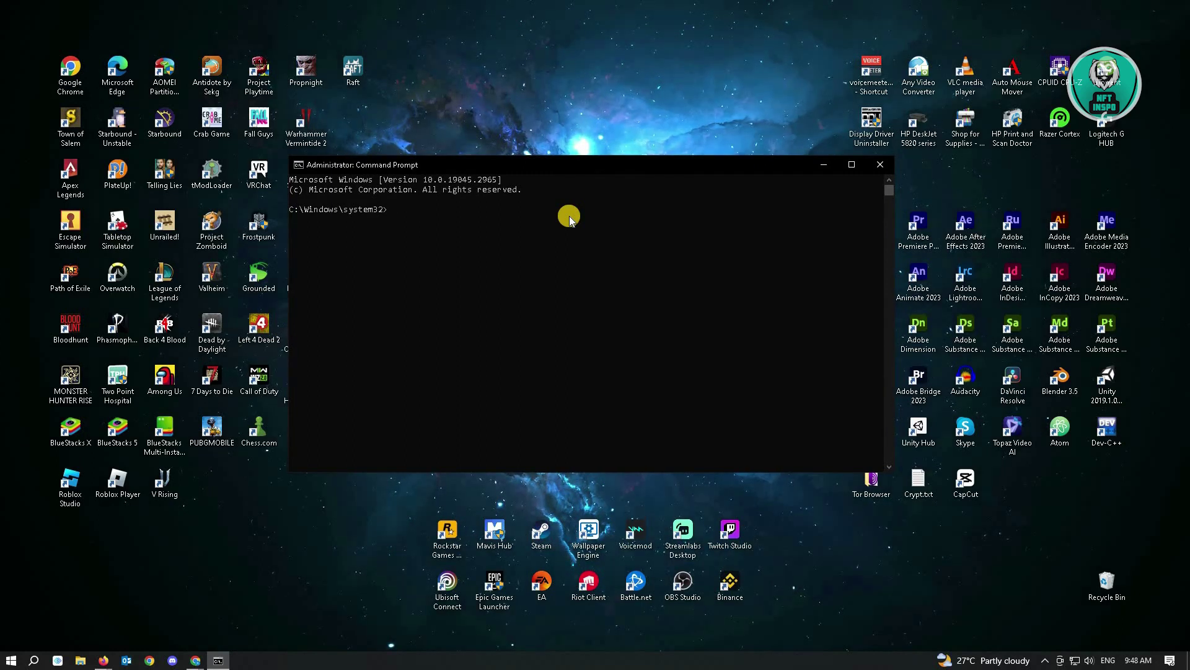
{"action": "type", "text": "ipc"}
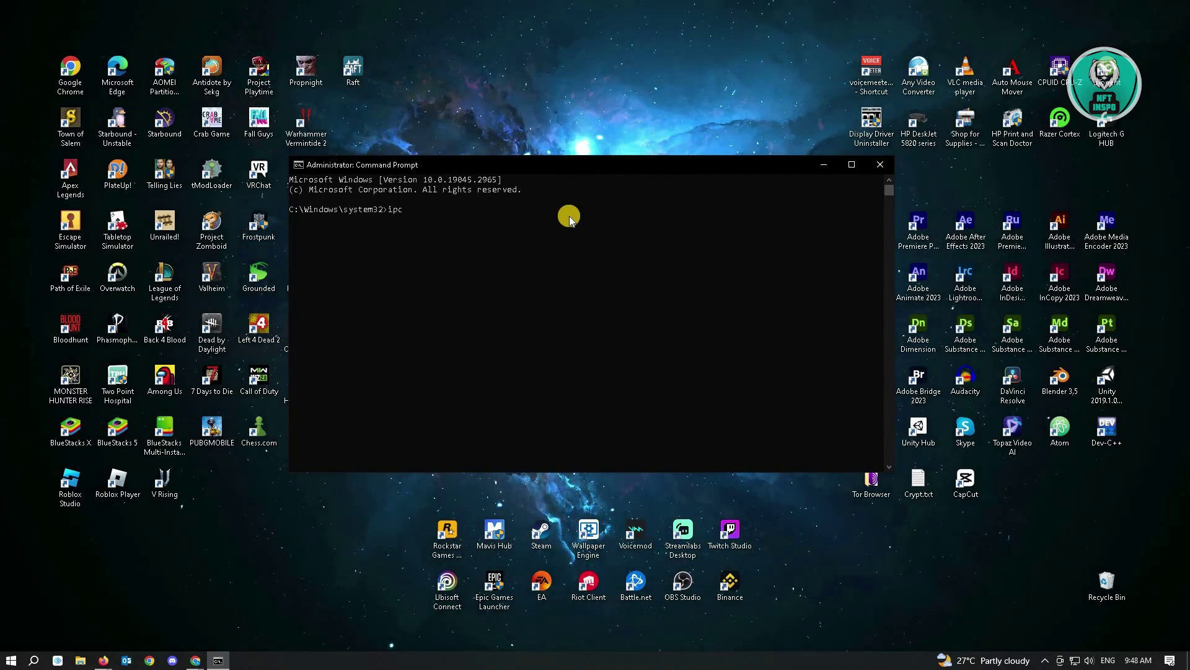
{"action": "type", "text": "onfig"}
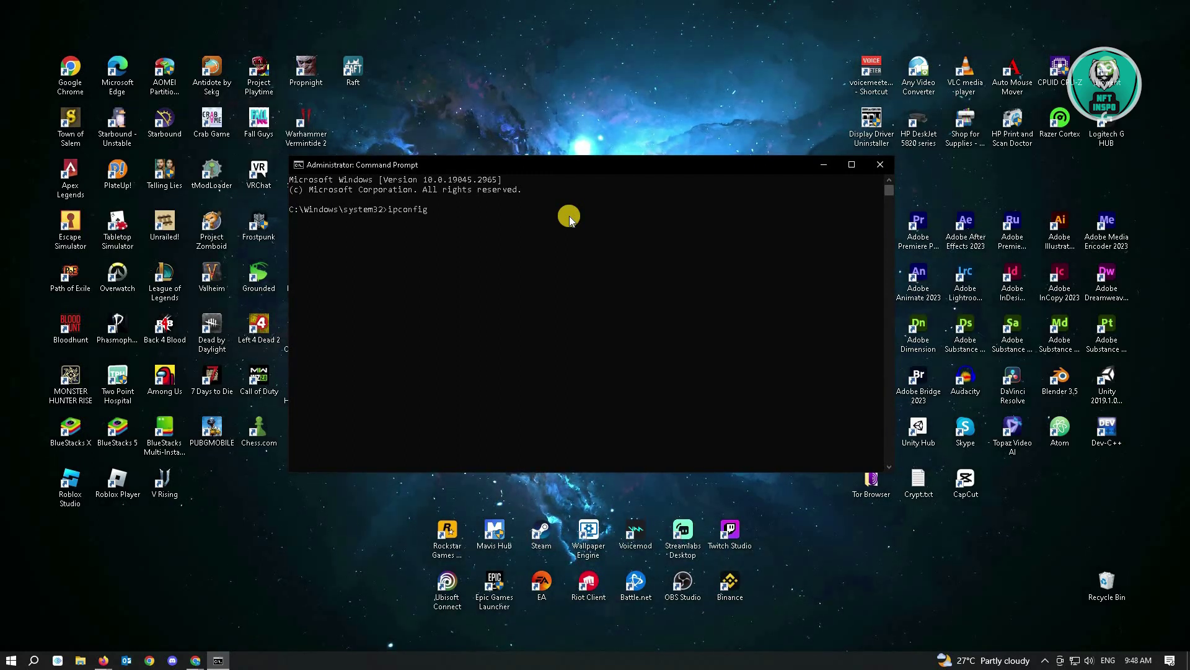
{"action": "type", "text": " /flush"}
{"action": "type", "text": "dn"}
{"action": "type", "text": "s"}
{"action": "key", "text": "Return"}
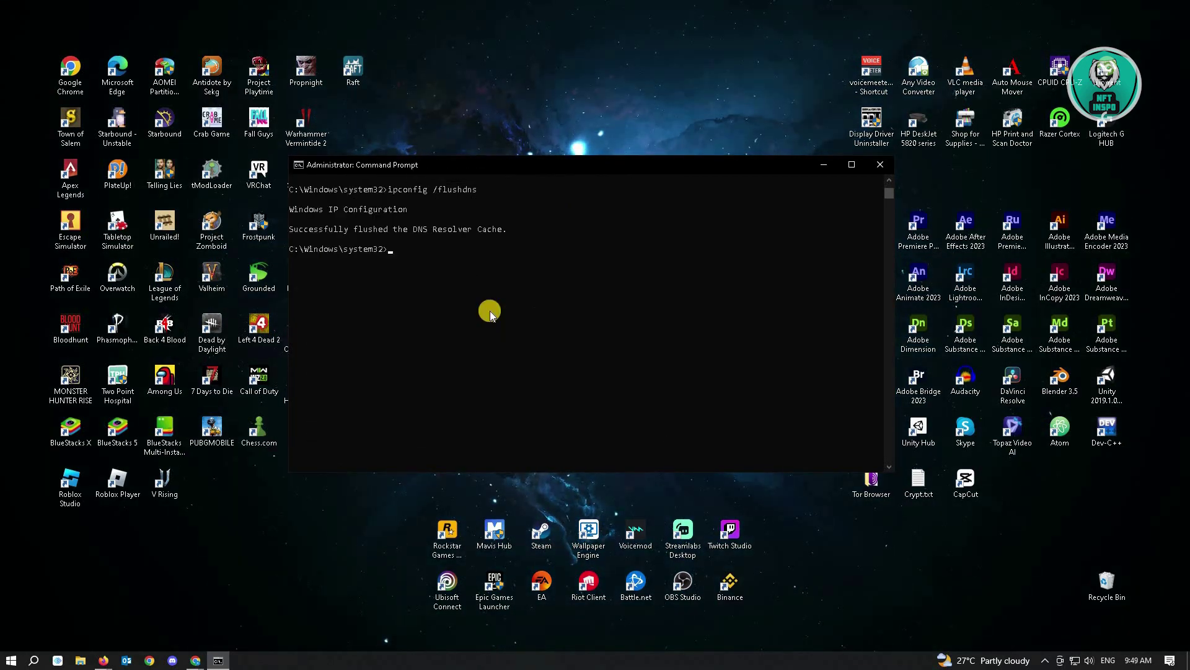
{"action": "type", "text": "netsh winsock re"}
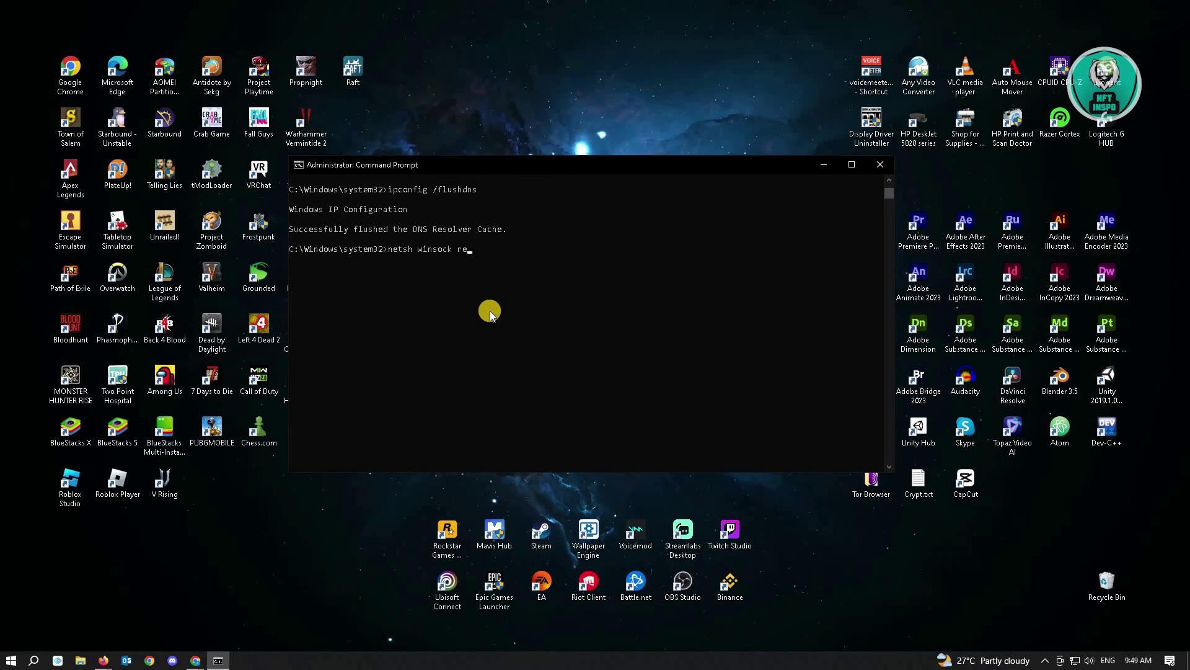
{"action": "type", "text": "set"}
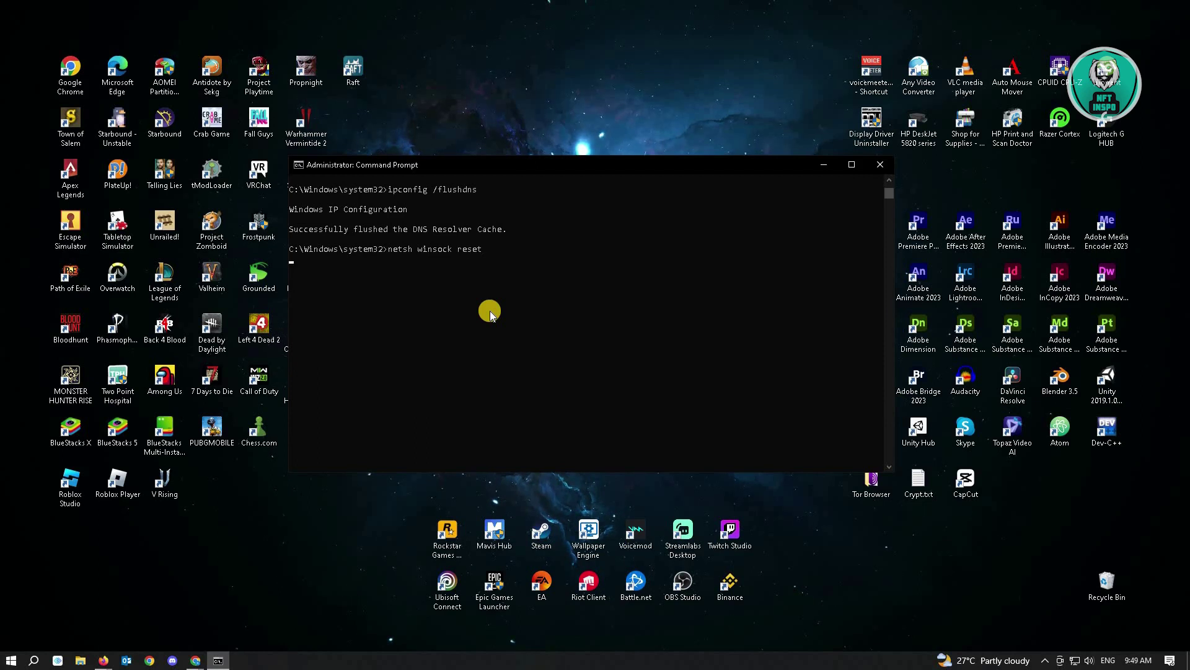